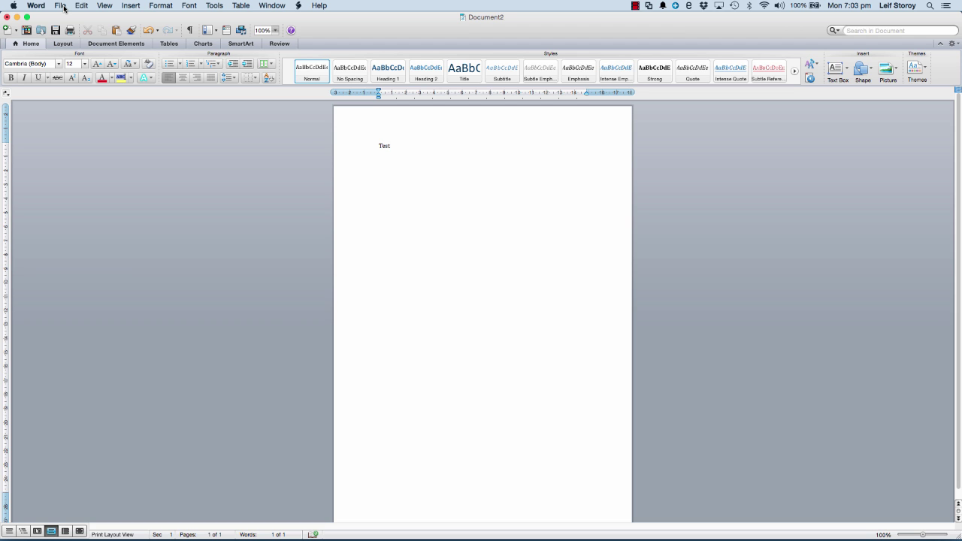
Open Print with KONICA MINOLTA bizhub C368 as the printer and list the settings panels.
left_click(61, 8)
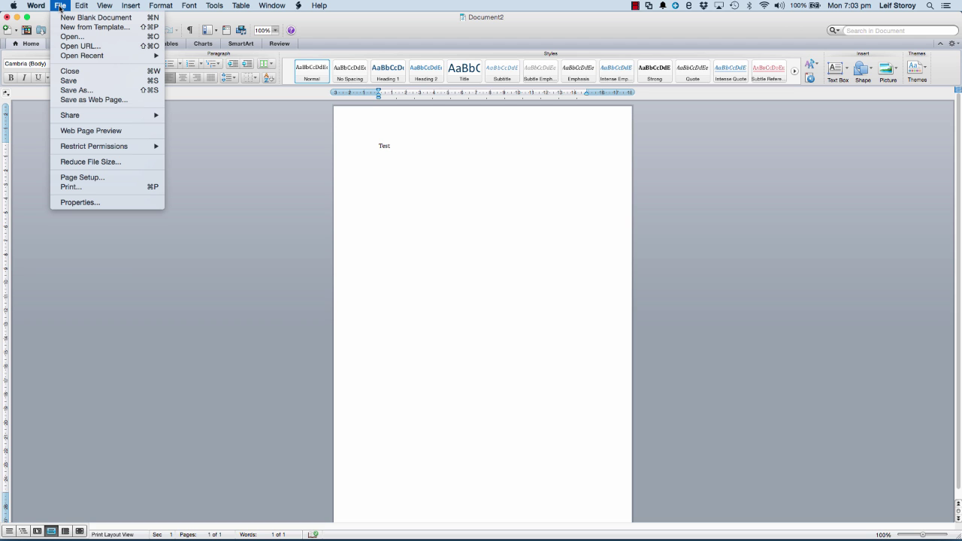
left_click(66, 188)
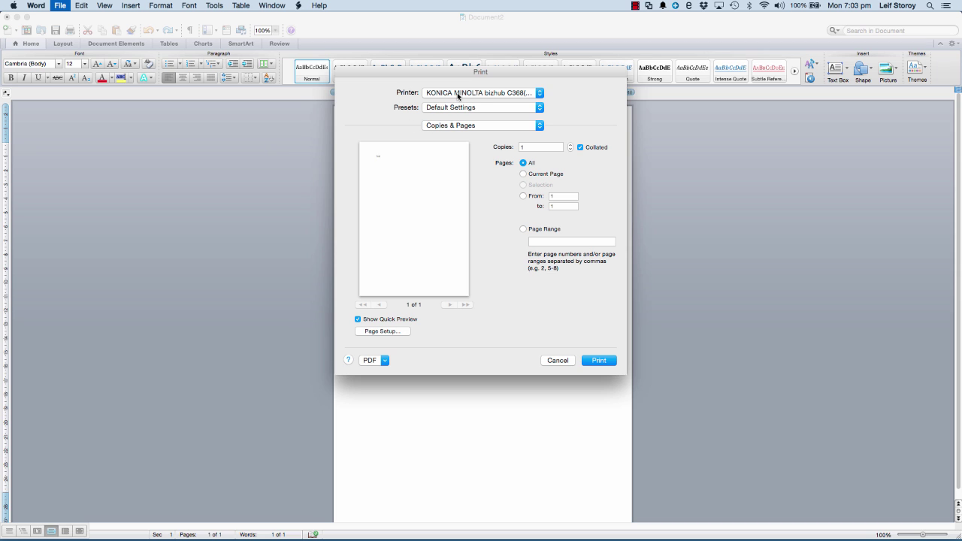
left_click(481, 93)
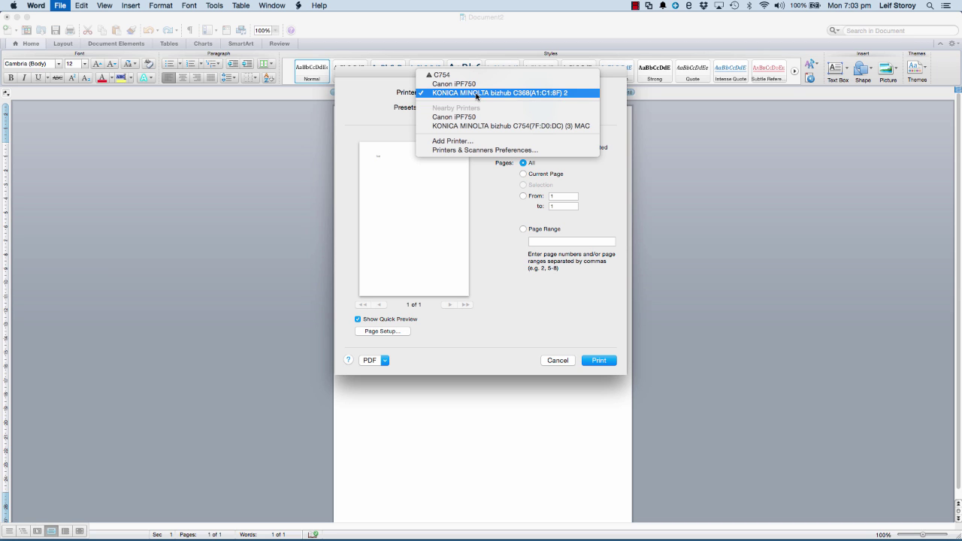
left_click(476, 93)
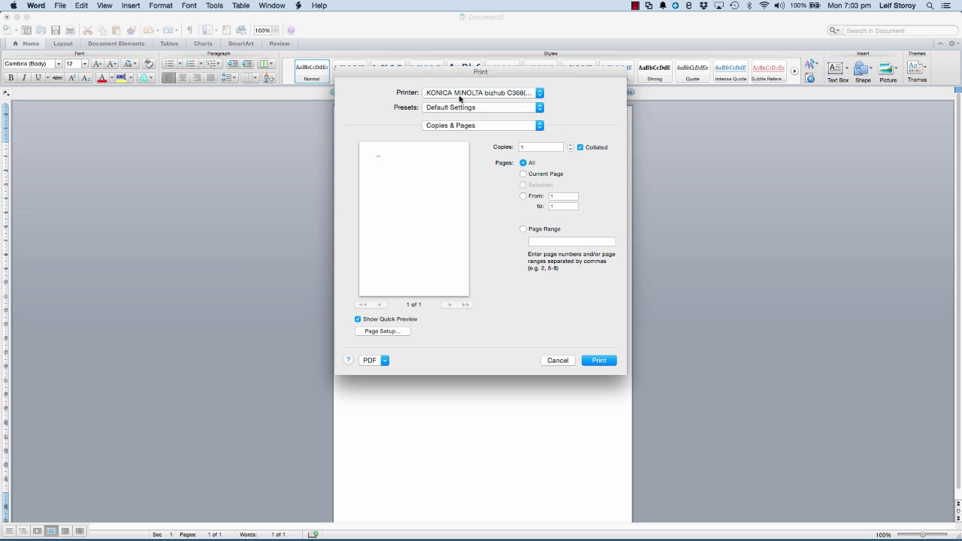
left_click(456, 127)
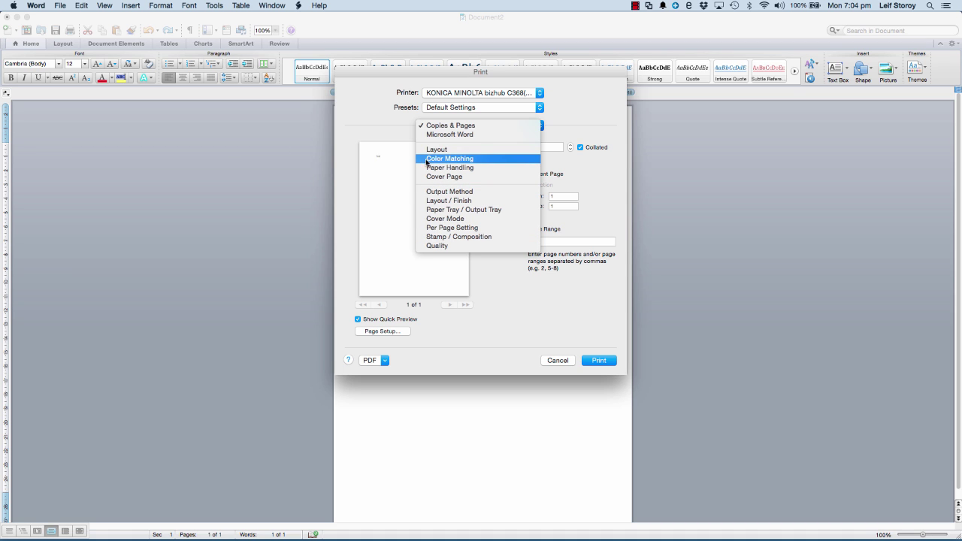
Show the Output Method panel and keep the output method as Print.
left_click(453, 197)
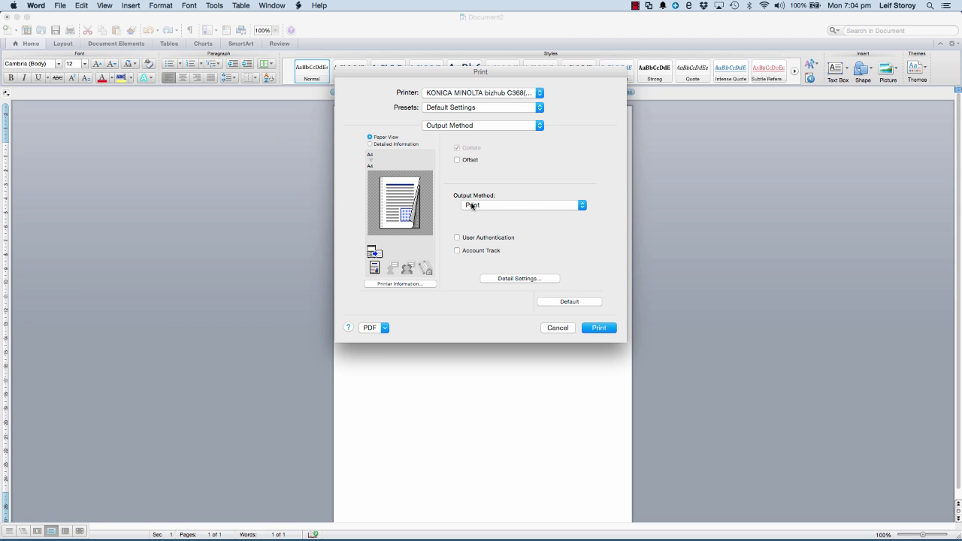
left_click(472, 206)
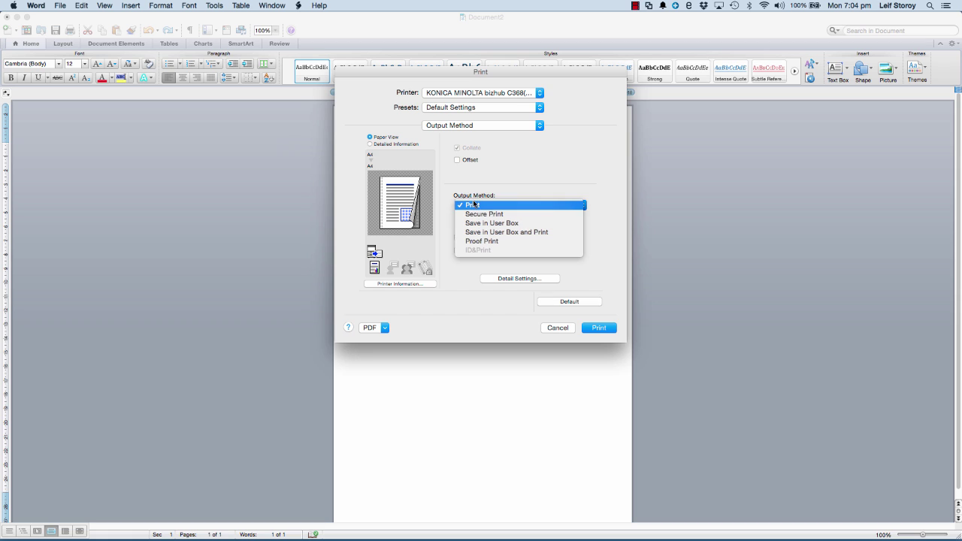
left_click(475, 206)
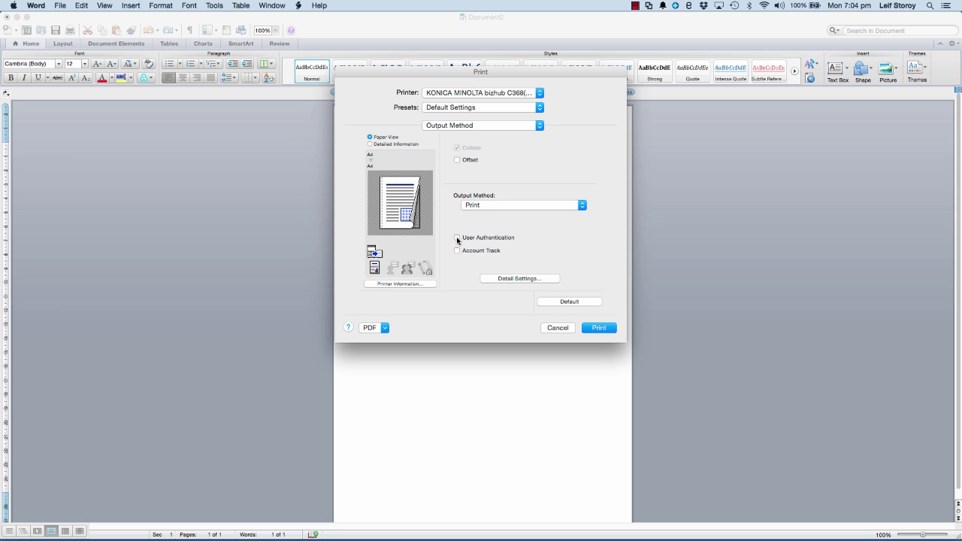
Enable User Authentication, enter the user name and password, and save settings without prompting.
left_click(457, 239)
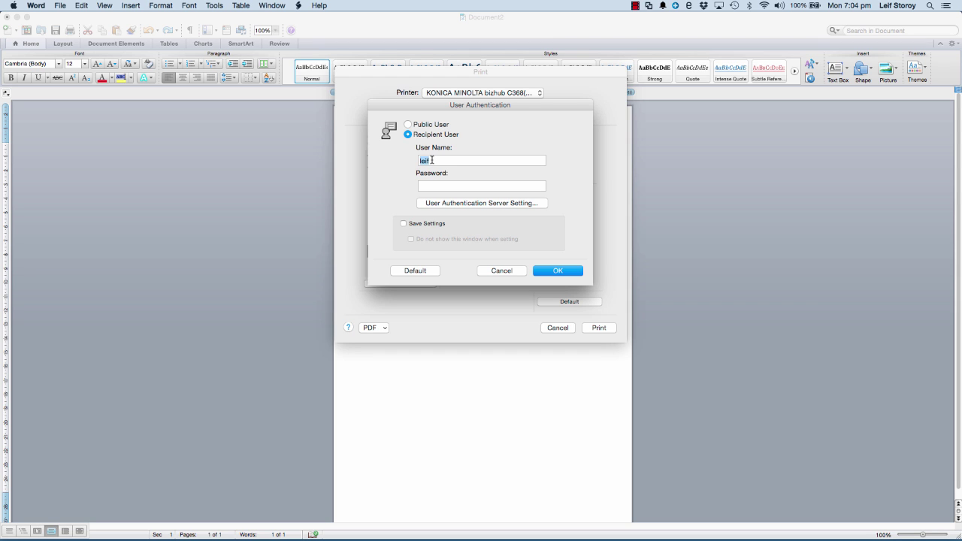
left_click(431, 161)
double_click(433, 161)
type("leif")
type("••")
left_click(421, 226)
left_click(428, 239)
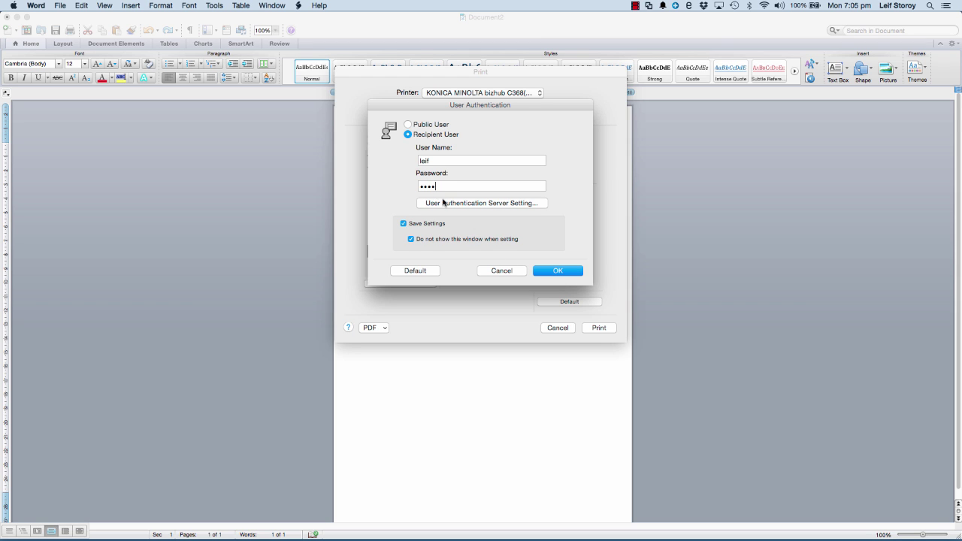
Confirm the authentication details, review Layout / Finish, then return to Output Method.
left_click(555, 275)
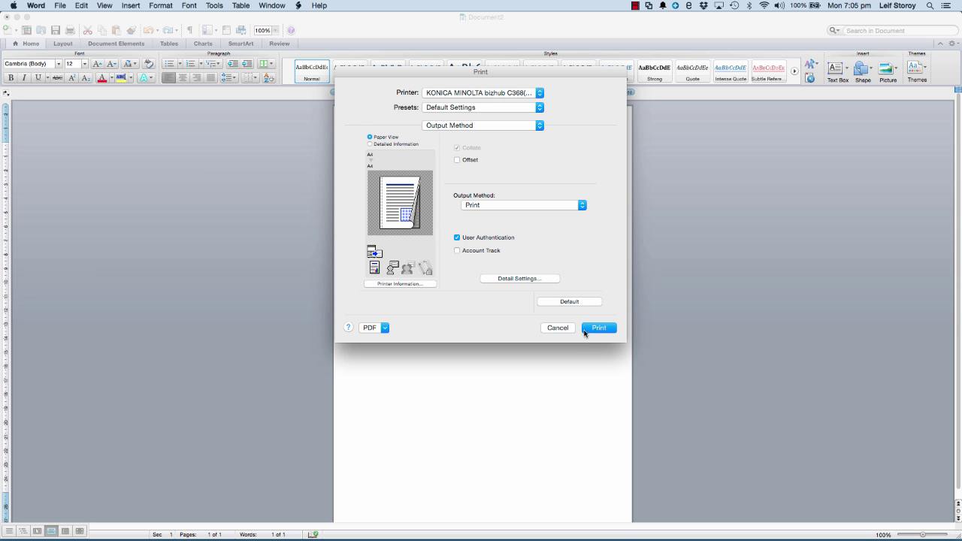
left_click(478, 127)
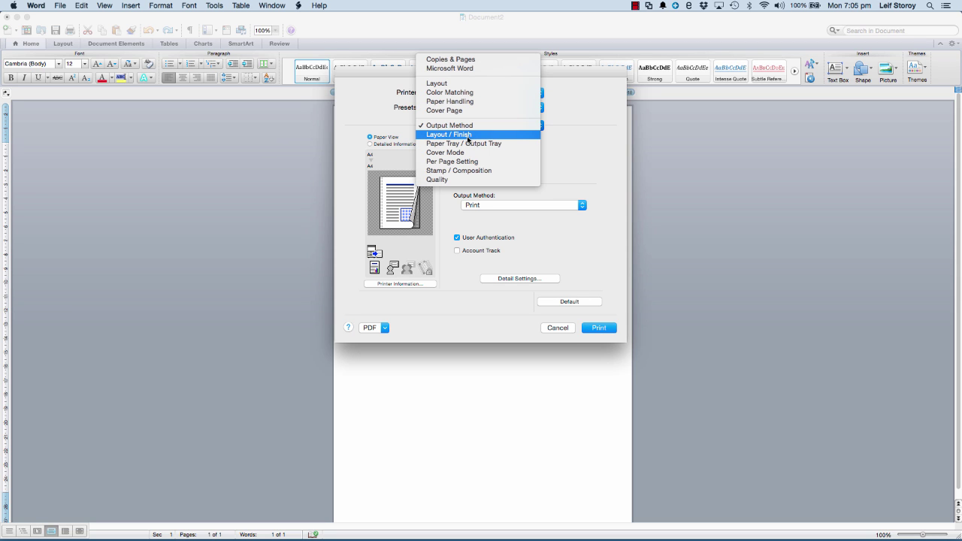
left_click(468, 138)
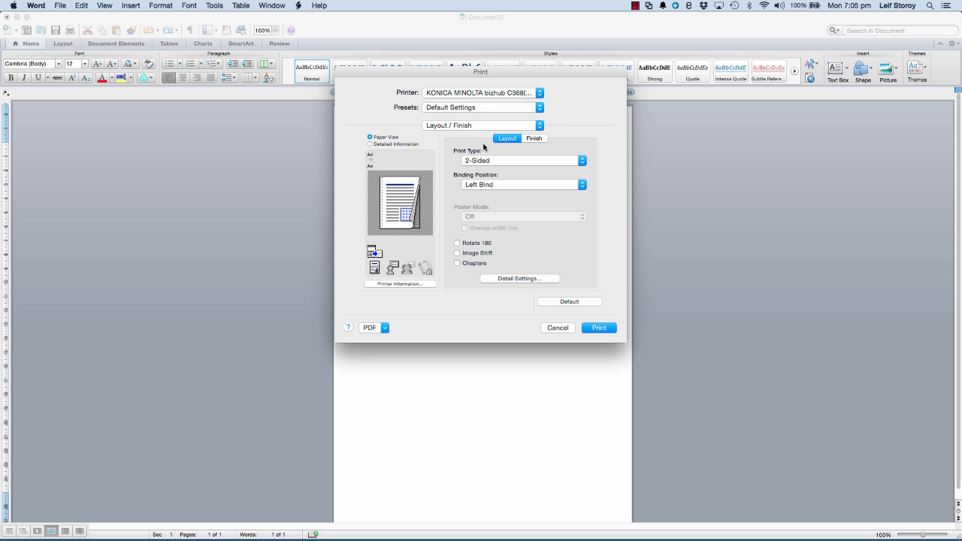
left_click(468, 126)
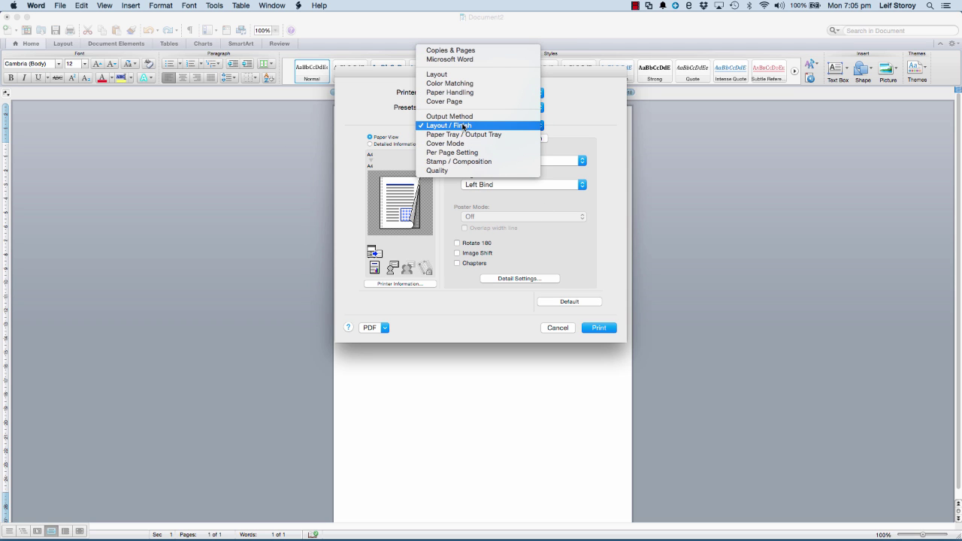
left_click(463, 117)
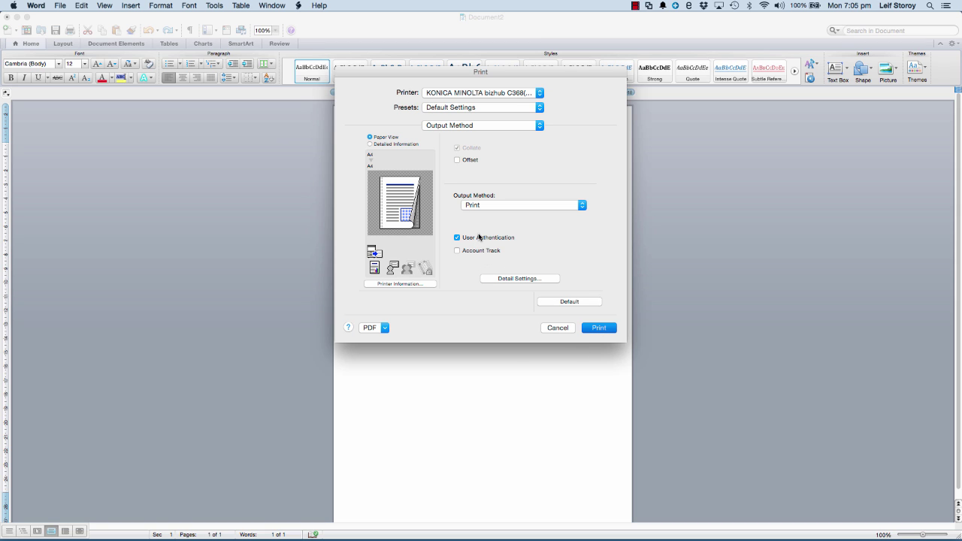
Close the Print dialog with the configured job submitted, returning to the Test document.
key("Escape")
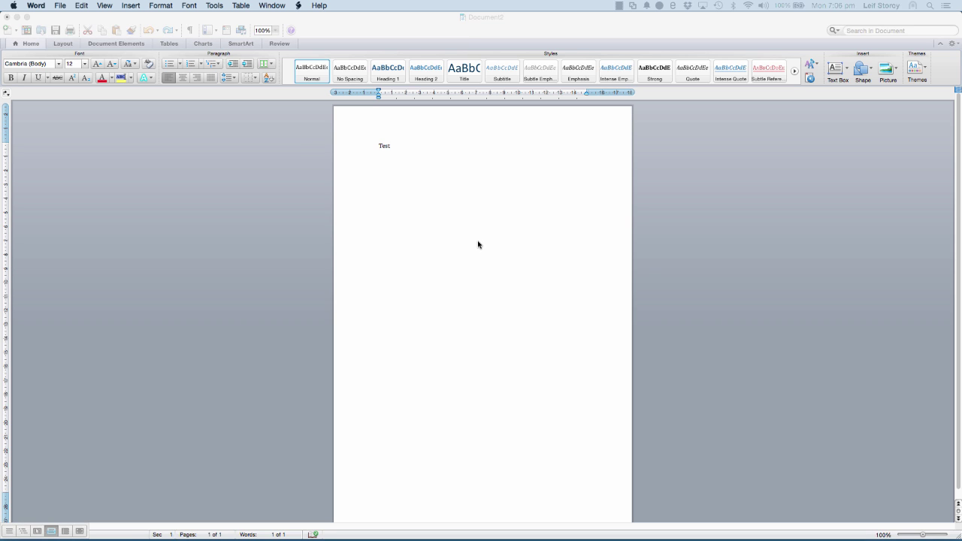